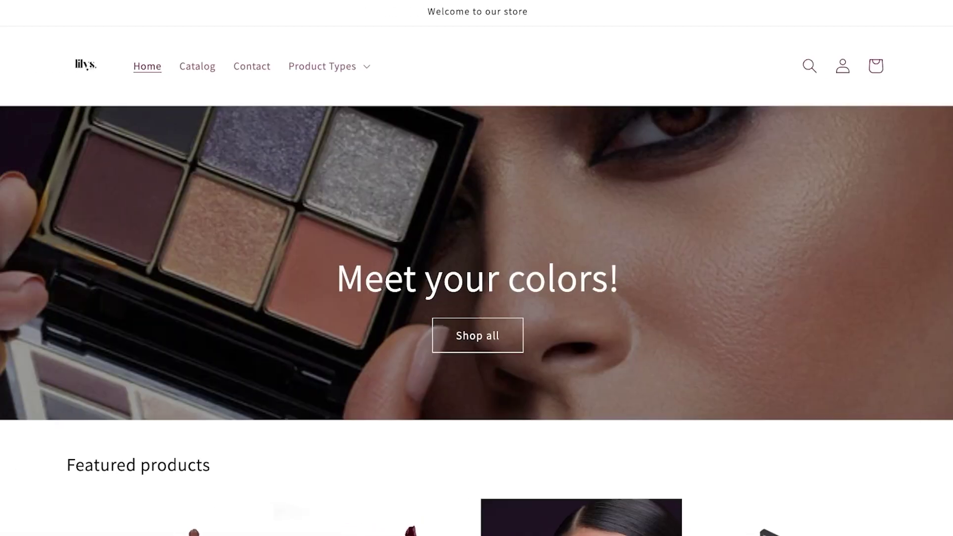
Look over the storefront's home page, including its banner and featured products.
scroll(476, 268, "down", 6)
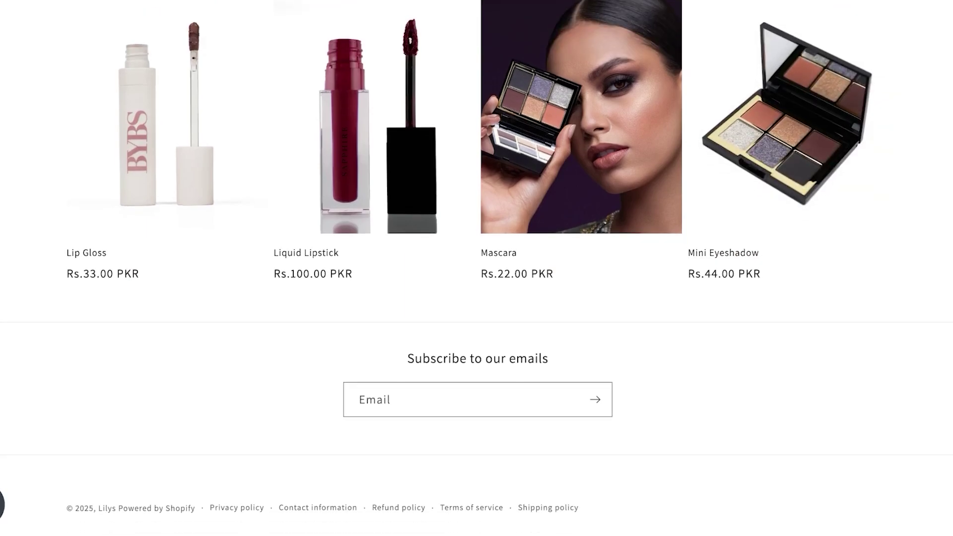
scroll(476, 268, "up", 7)
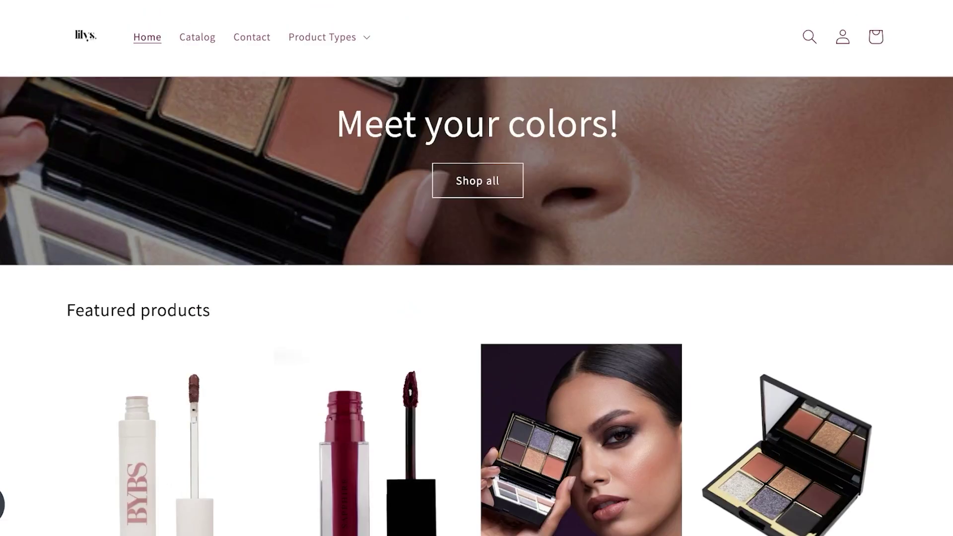
scroll(476, 268, "up", 3)
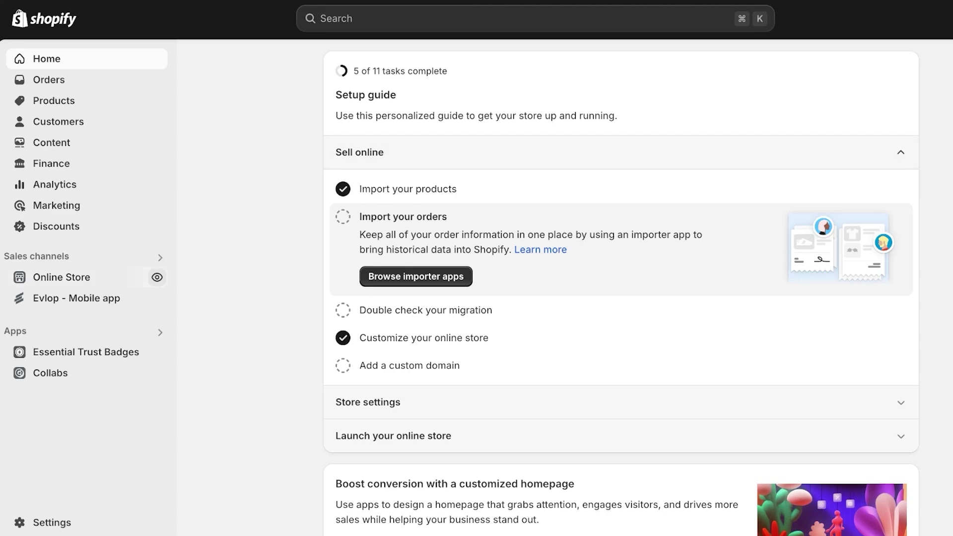
Find the Odyssey - 3D Virtual Stores app in the Shopify App Store with the search "3d store" and review its pricing plans.
left_click(52, 522)
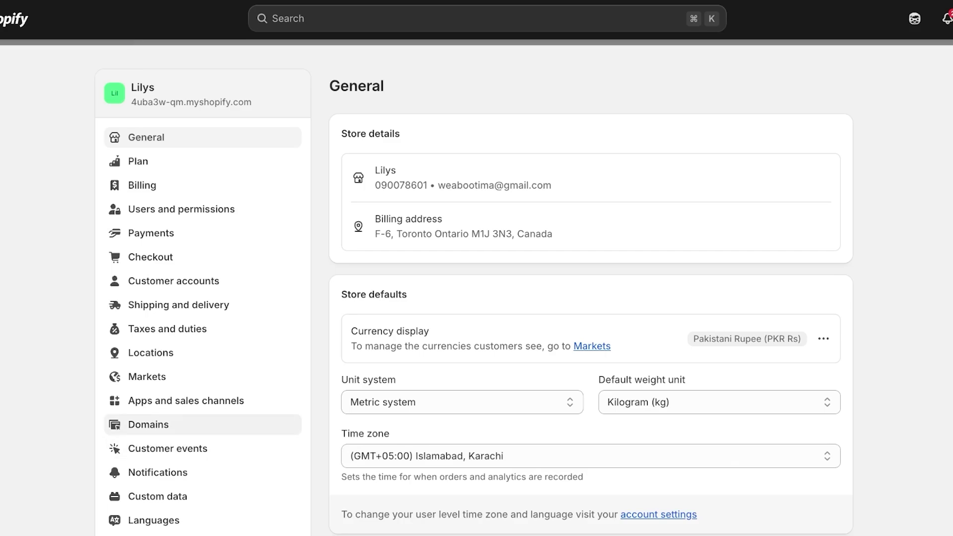
left_click(186, 400)
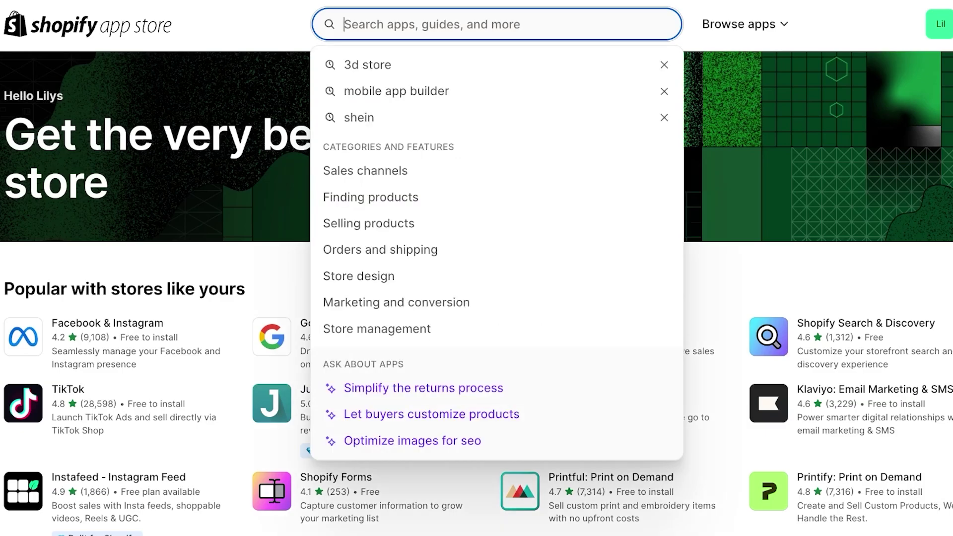
left_click(368, 65)
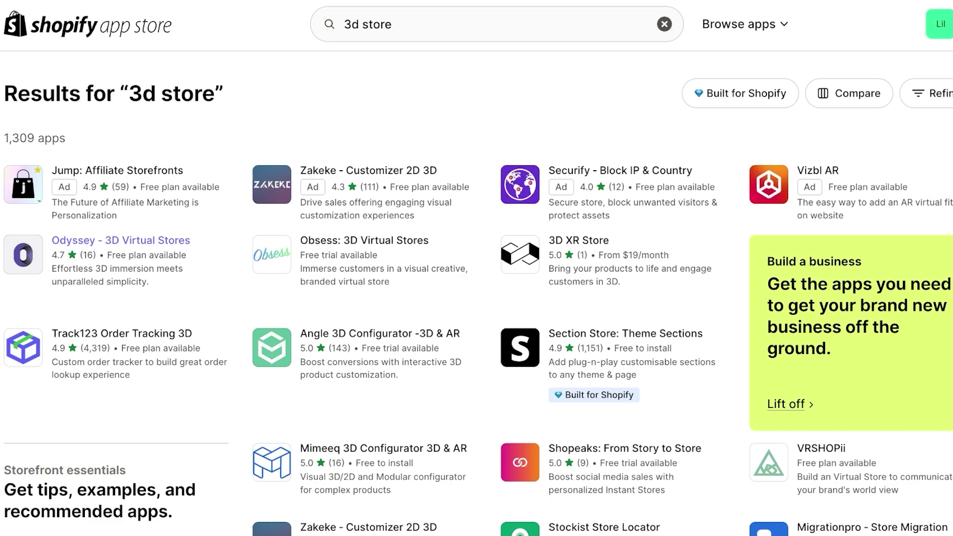
left_click(120, 241)
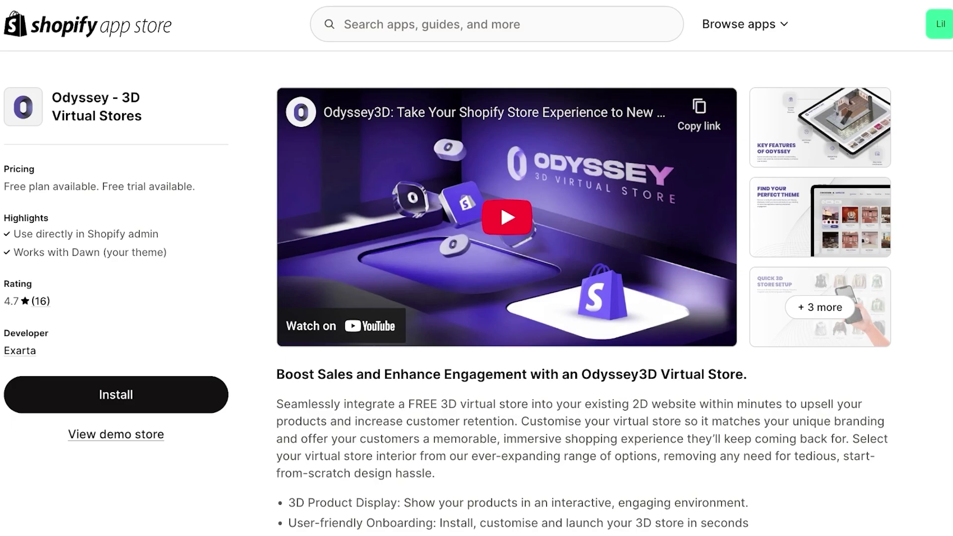
scroll(584, 292, "down", 10)
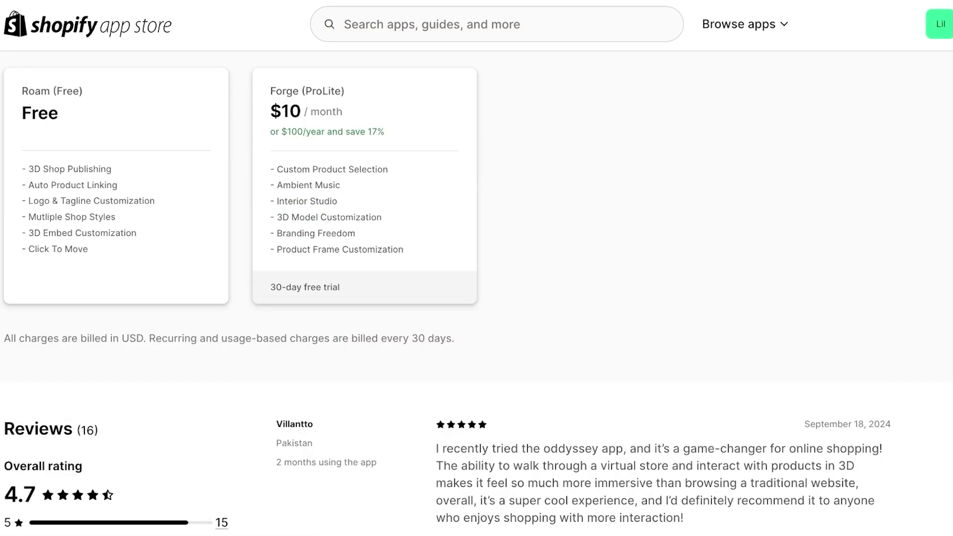
scroll(476, 293, "up", 3)
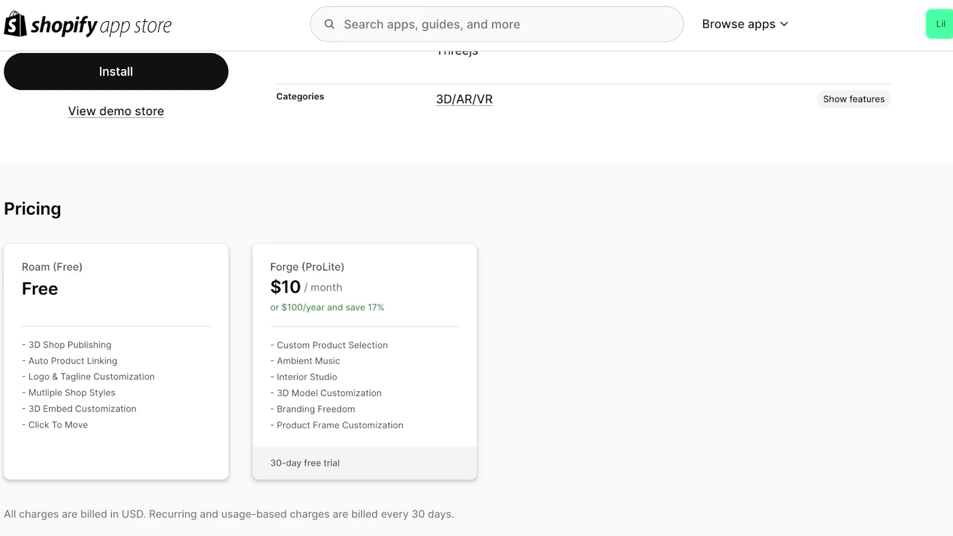
scroll(476, 298, "up", 5)
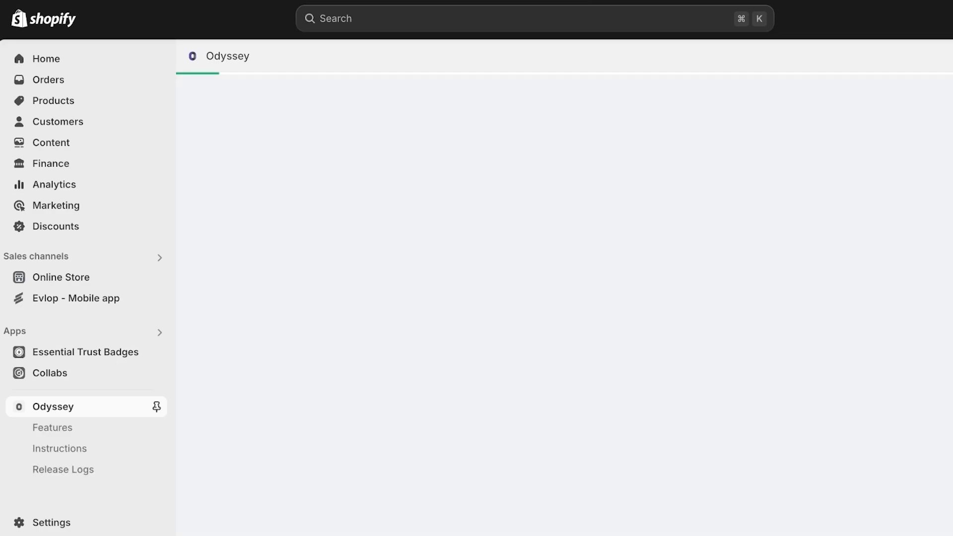
Pin the Odyssey app in the Shopify admin and submit Youtube as its survey answer on where you heard about it.
left_click(156, 407)
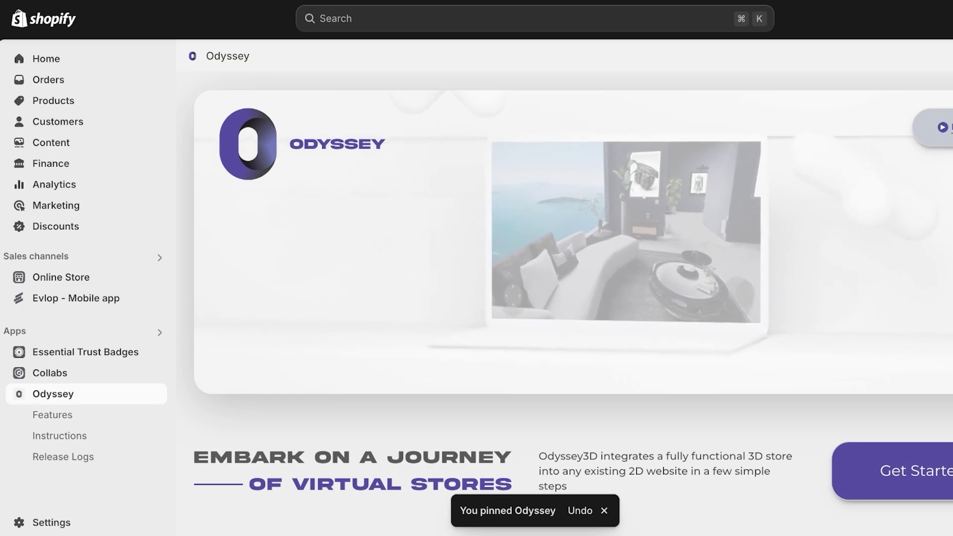
left_click(925, 471)
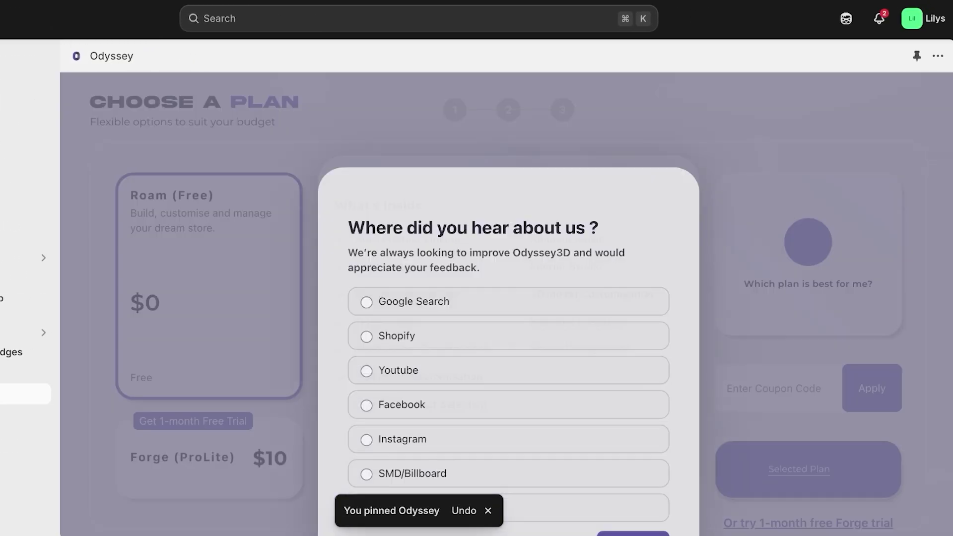
left_click(366, 303)
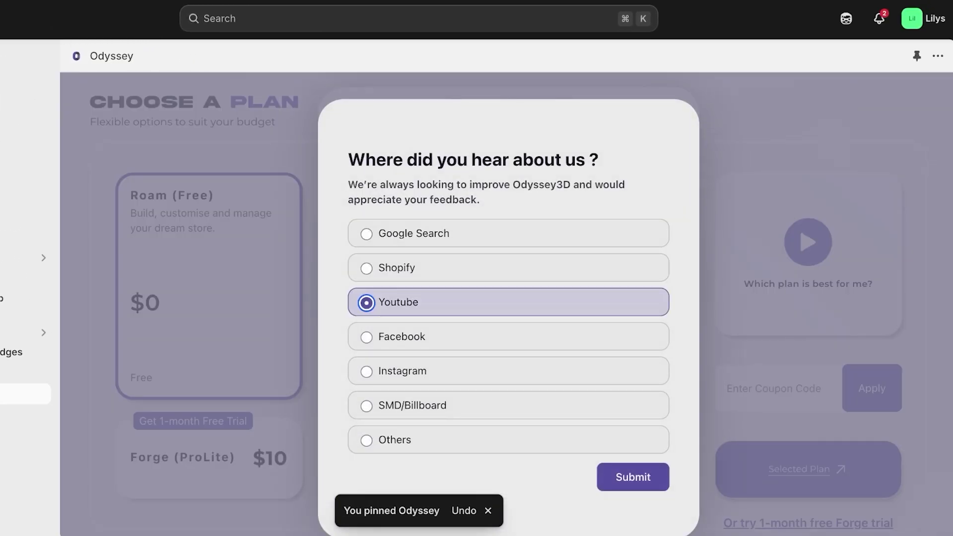
left_click(632, 477)
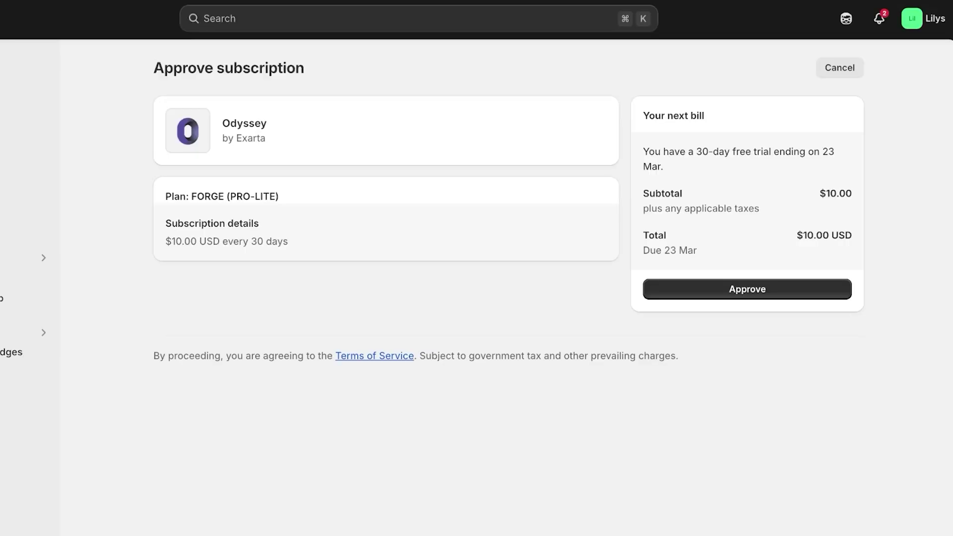
Review the billing terms and approve the Odyssey FORGE (PRO-LITE) subscription with its 30-day free trial.
left_click_drag(655, 236, 670, 250)
left_click(669, 250)
left_click_drag(674, 151, 819, 151)
left_click(819, 152)
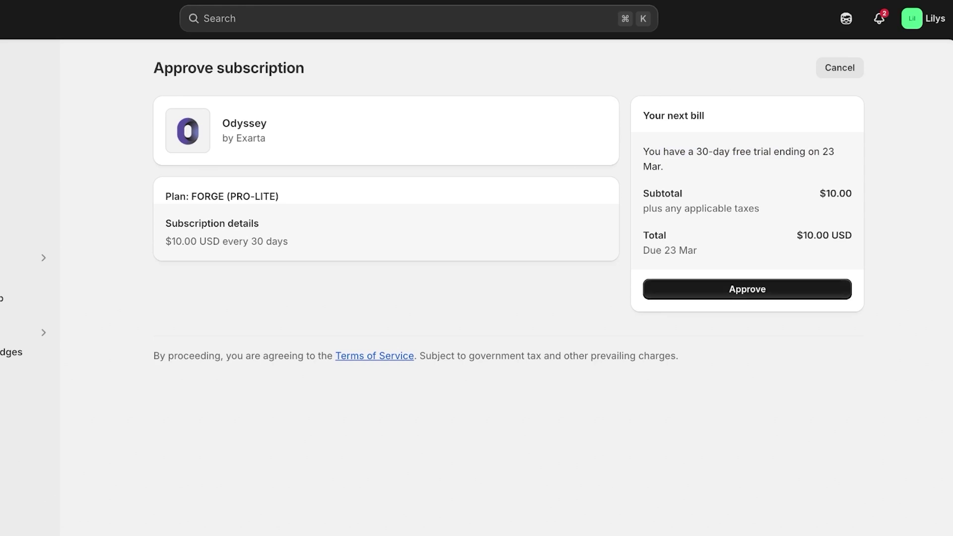
left_click(747, 289)
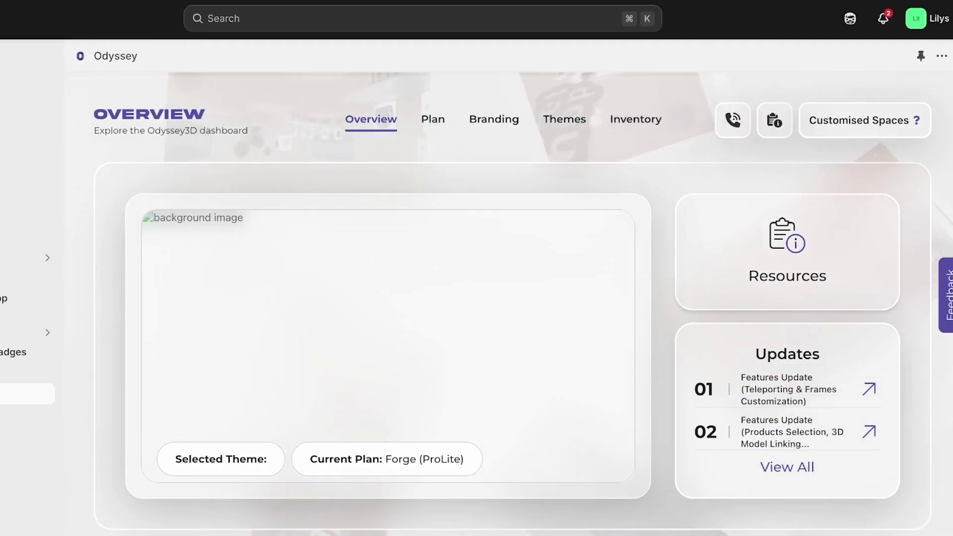
Brand the virtual store with the Lilys logo image and the tagline "beauty for you", and save the update.
left_click(494, 120)
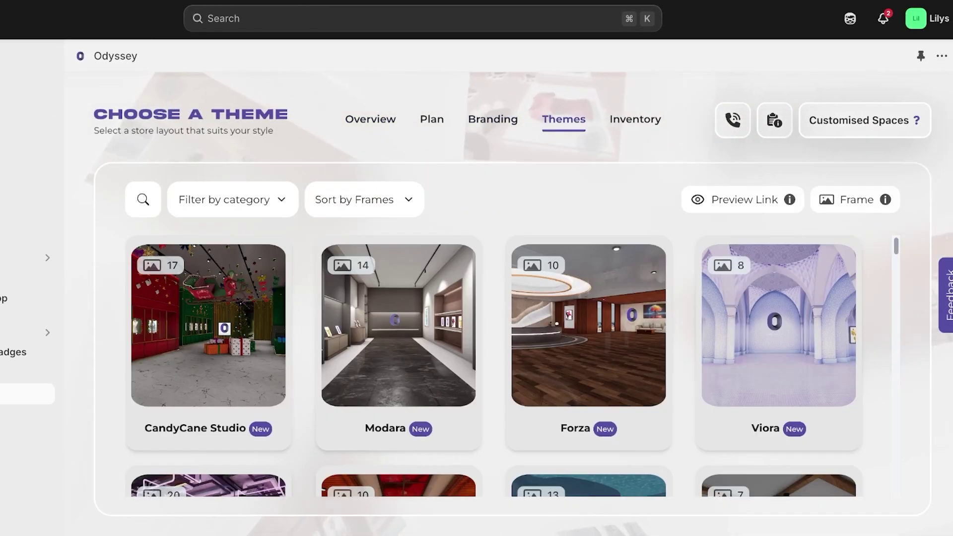
left_click(635, 119)
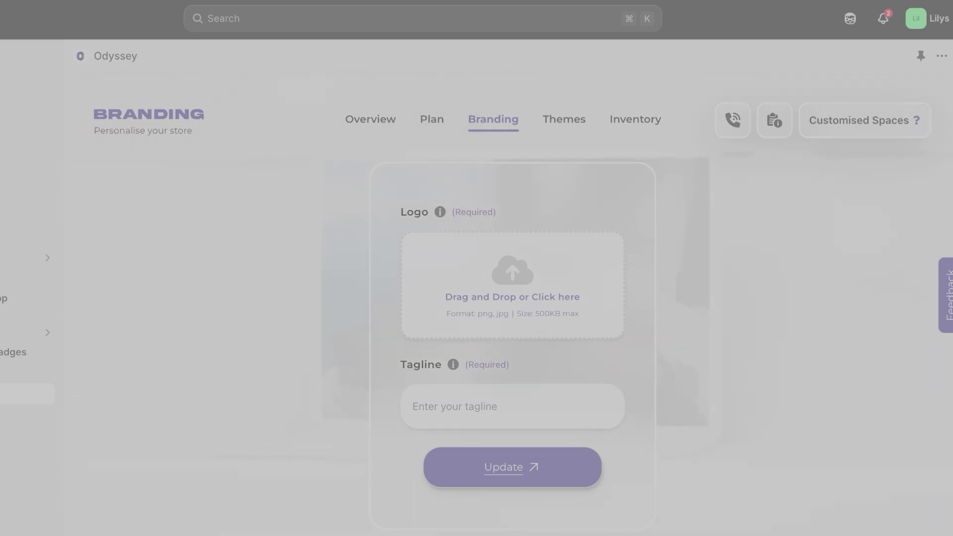
key("Return")
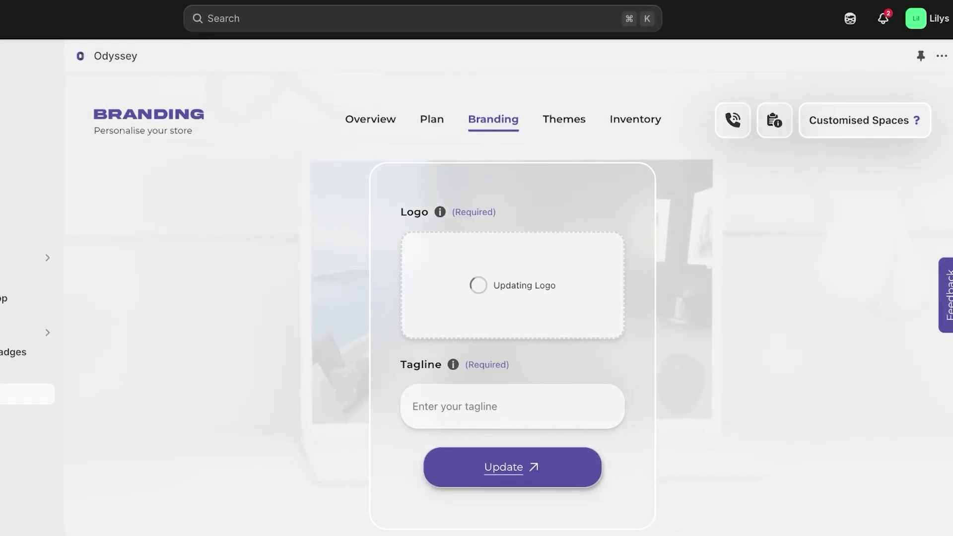
left_click(512, 406)
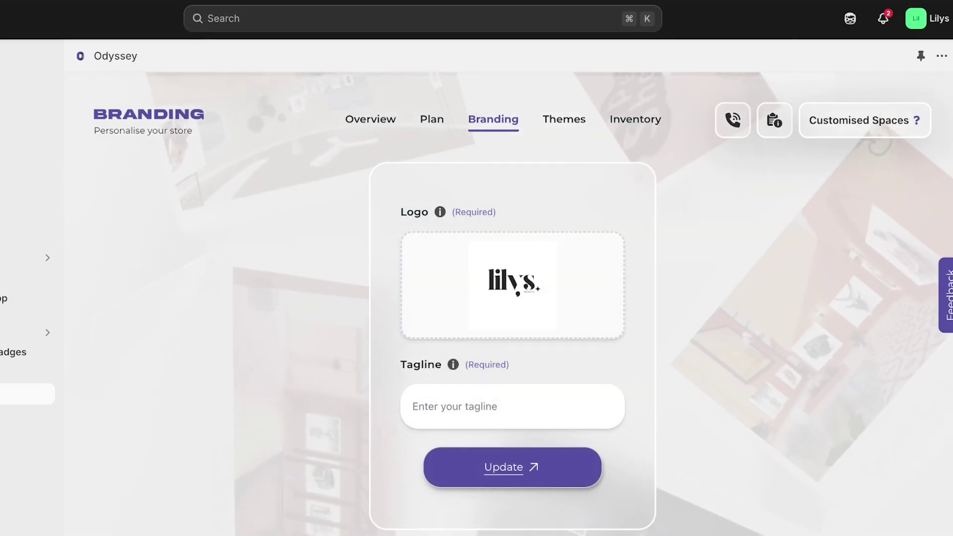
left_click(413, 405)
type("beauty for you")
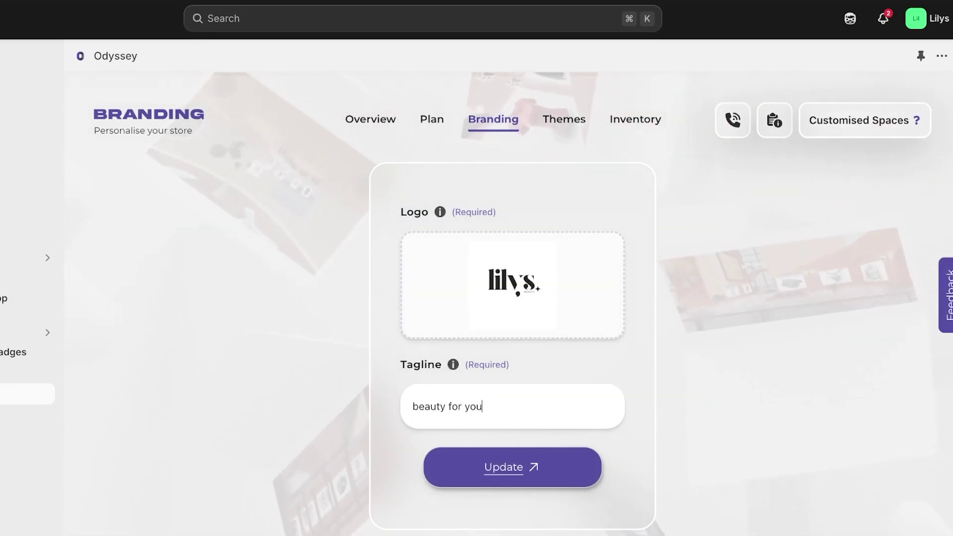
key("Return")
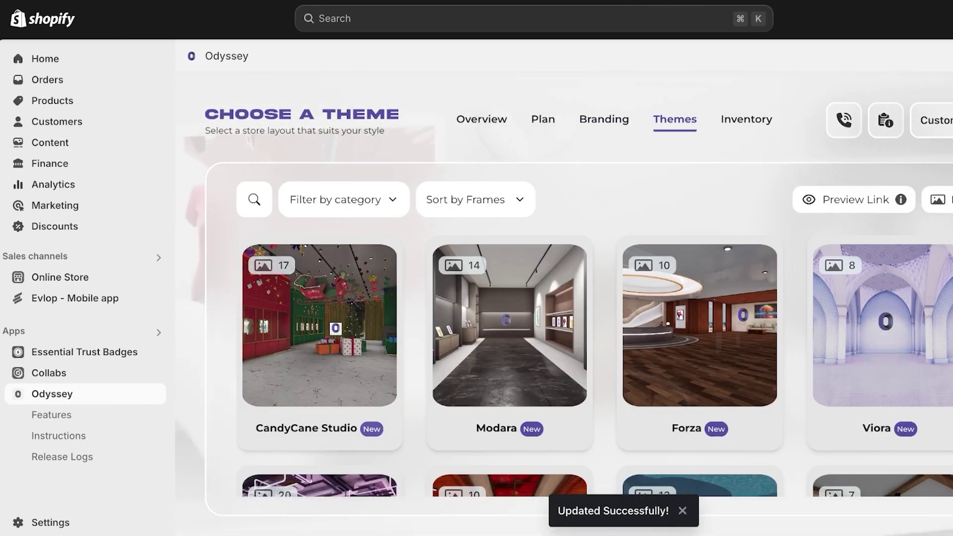
Browse the available 3D store themes and examine the inventory selection options for products and collections.
scroll(578, 366, "down", 6)
scroll(579, 366, "down", 8)
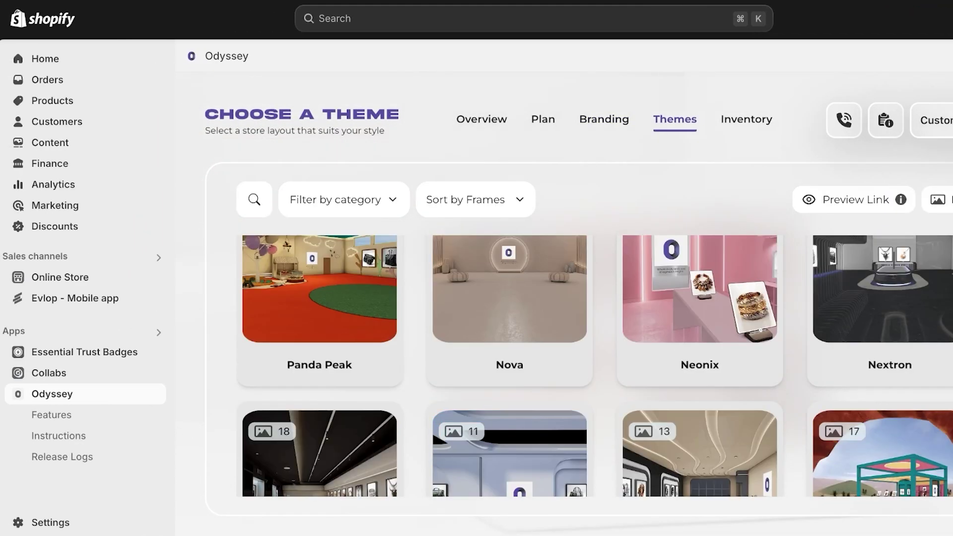
left_click(747, 119)
scroll(579, 422, "down", 1)
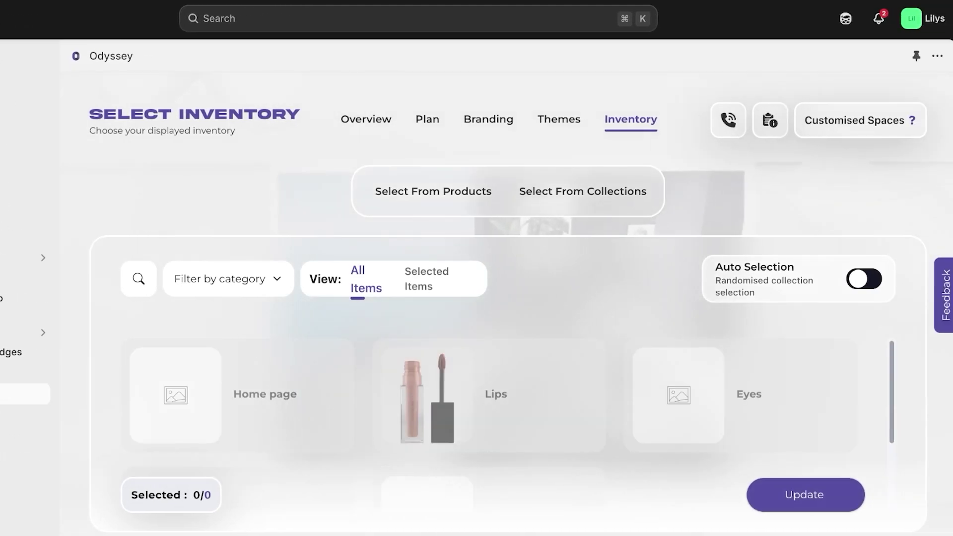
left_click(426, 279)
left_click(366, 279)
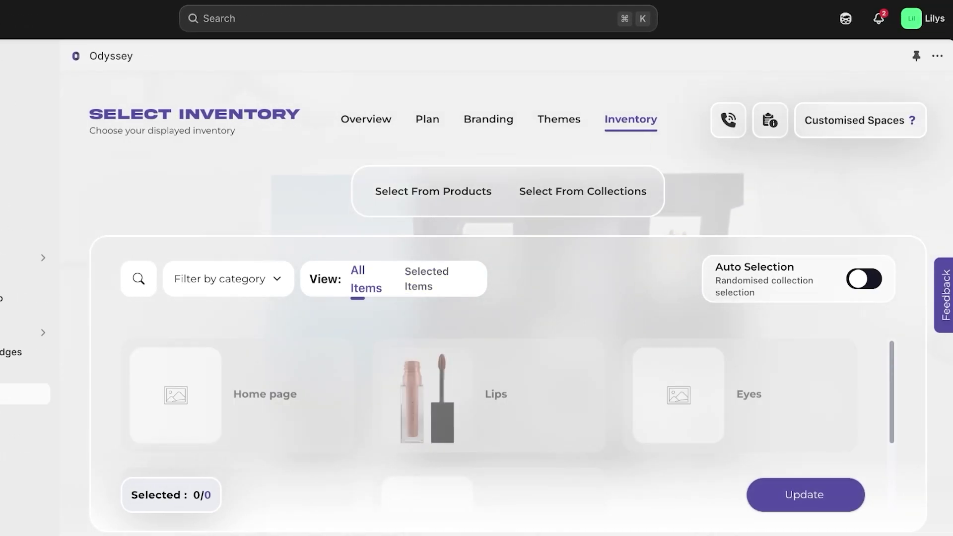
left_click(54, 415)
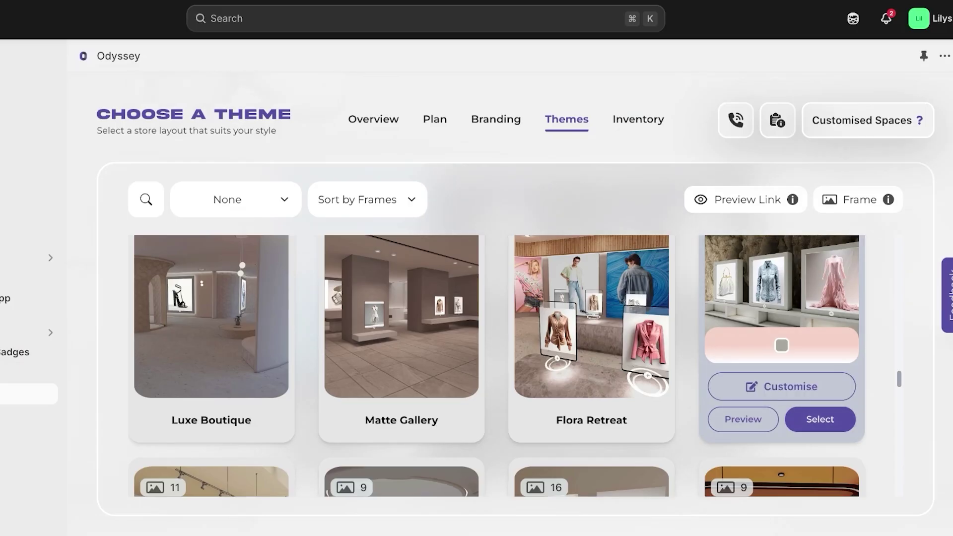
Select the clothing showroom theme next to Flora Retreat as the virtual store's layout.
scroll(496, 365, "down", 1)
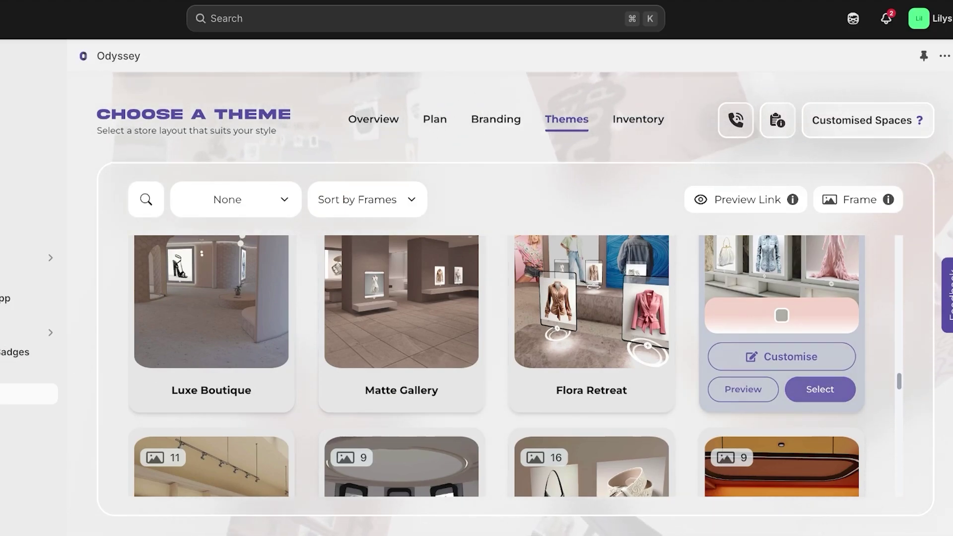
left_click(820, 390)
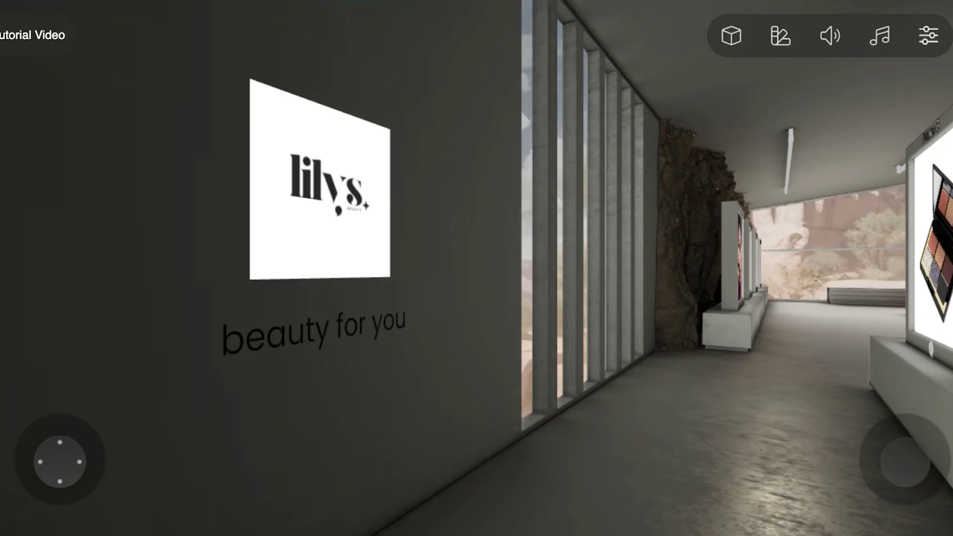
Add the snowball (Snowba...glb) and heart (Heart ...glb) models from the 3D Asset Store to the virtual store's model list.
left_click(731, 35)
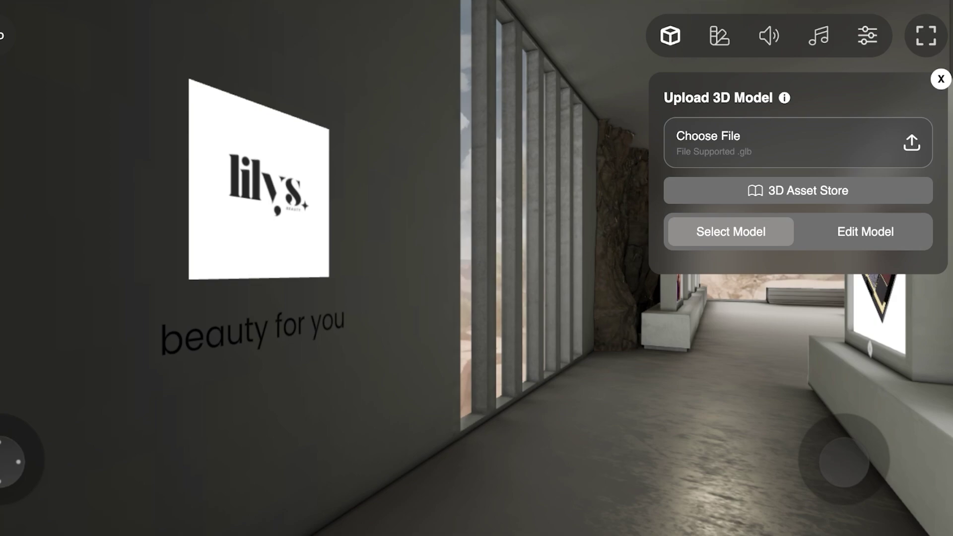
left_click(798, 190)
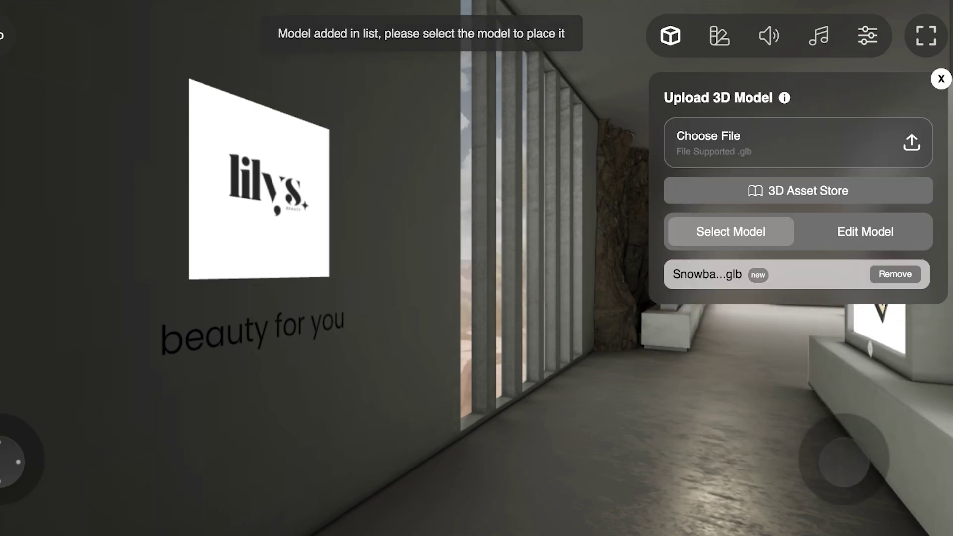
left_click(776, 192)
scroll(861, 248, "down", 4)
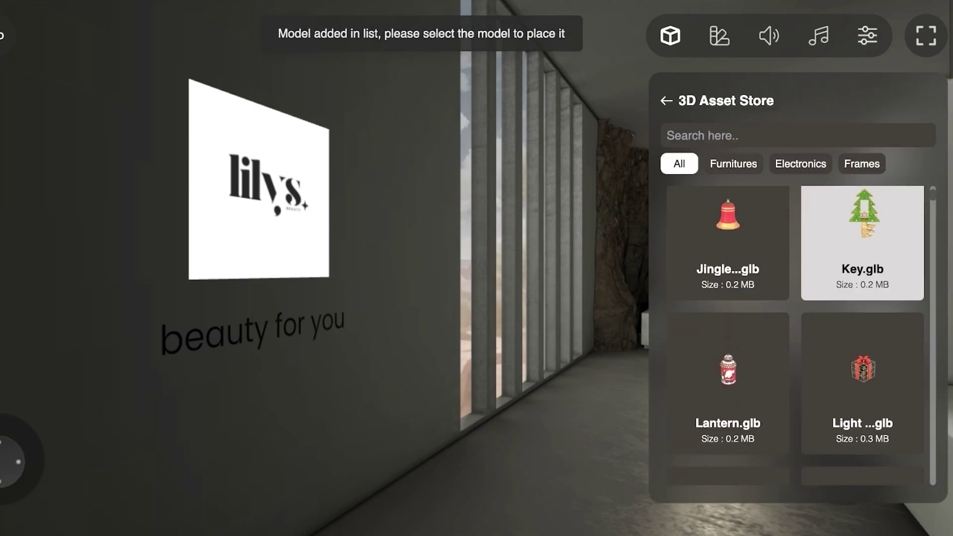
scroll(860, 278, "up", 4)
left_click(862, 248)
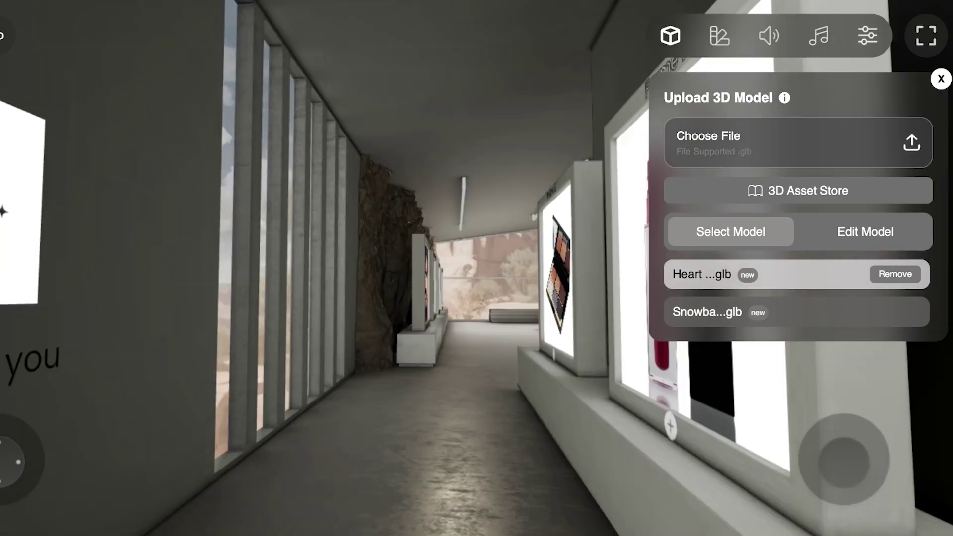
Recolour the rock wall behind Frame 7 and Frame 8 in the virtual store to a brown tone.
left_click_drag(463, 204, 514, 174)
key("w")
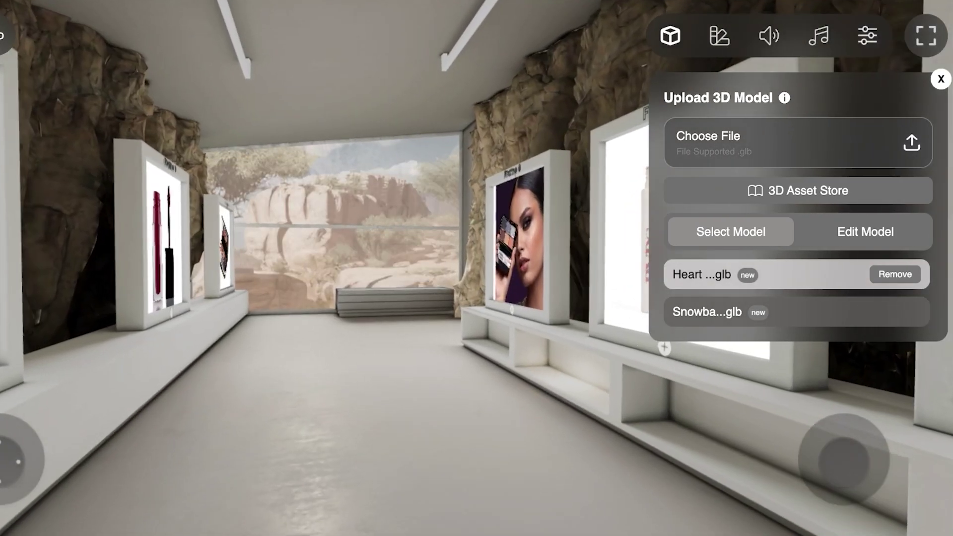
left_click(719, 35)
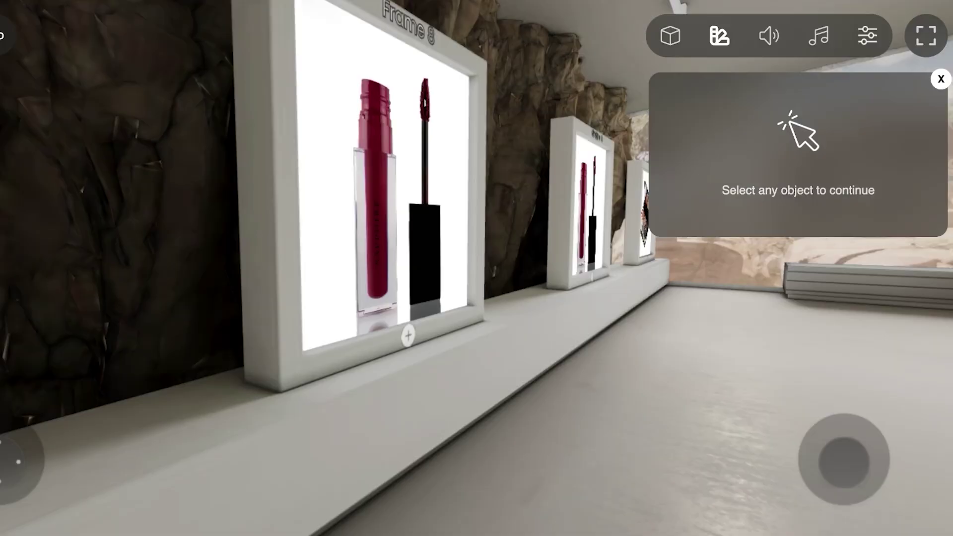
key("s")
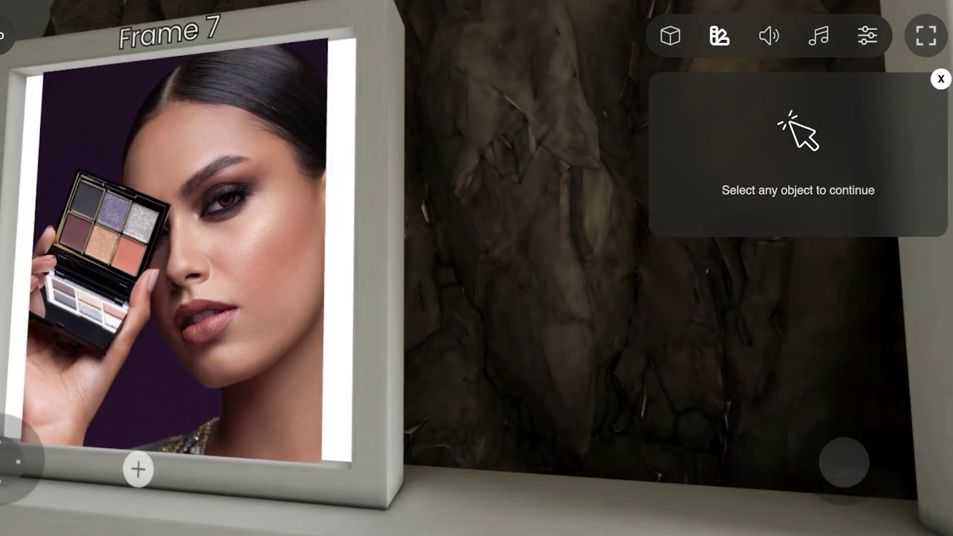
double_click(526, 248)
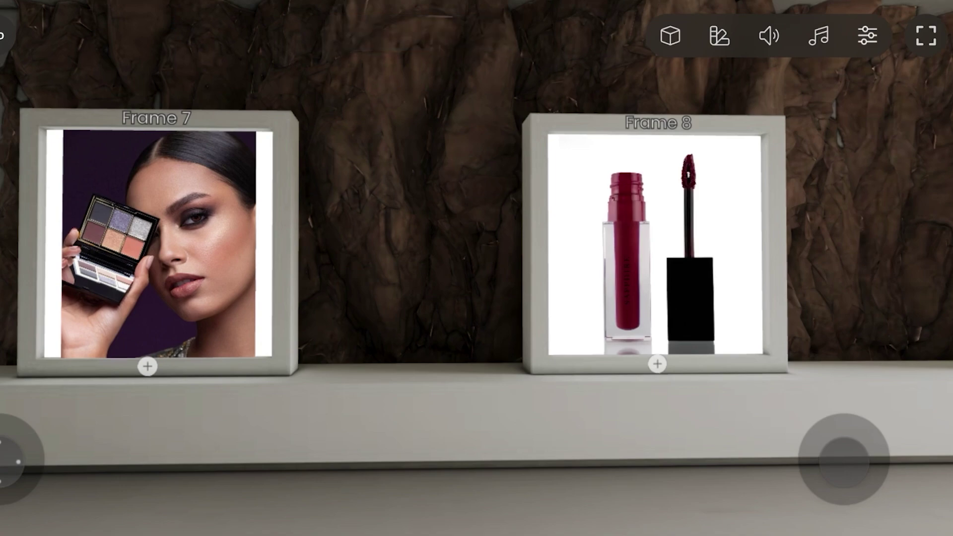
Examine the virtual store editor's options for 3D models, materials, sound, background music and general settings.
left_click(718, 36)
left_click(669, 36)
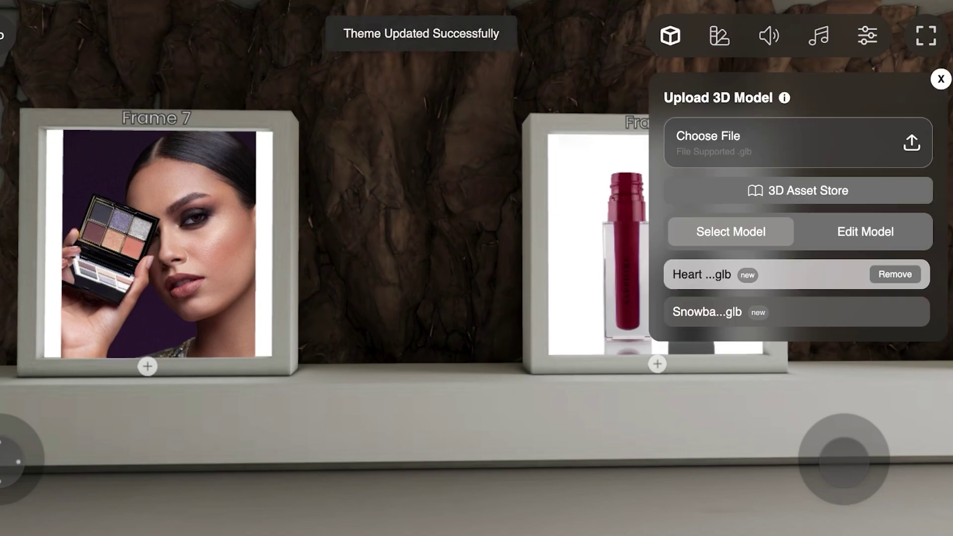
left_click(769, 35)
left_click(768, 36)
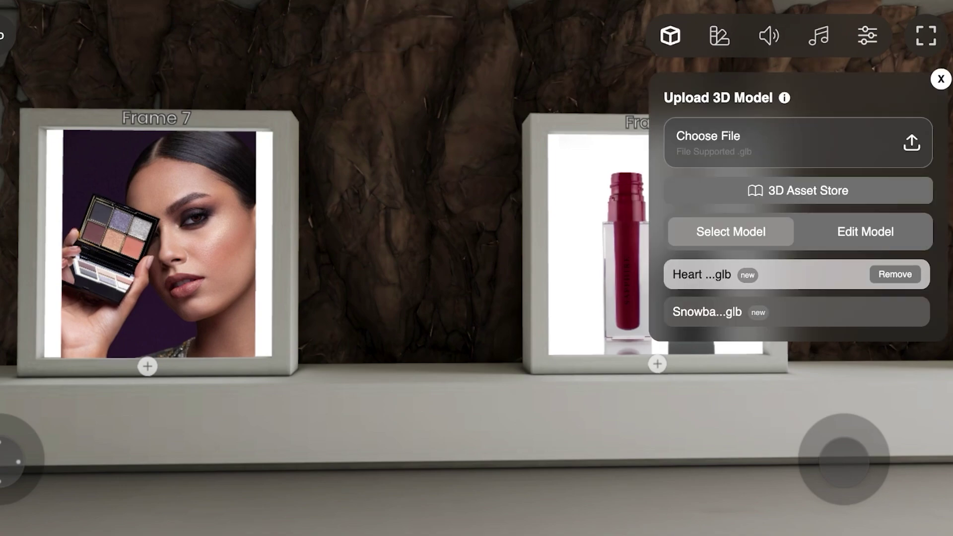
left_click(818, 36)
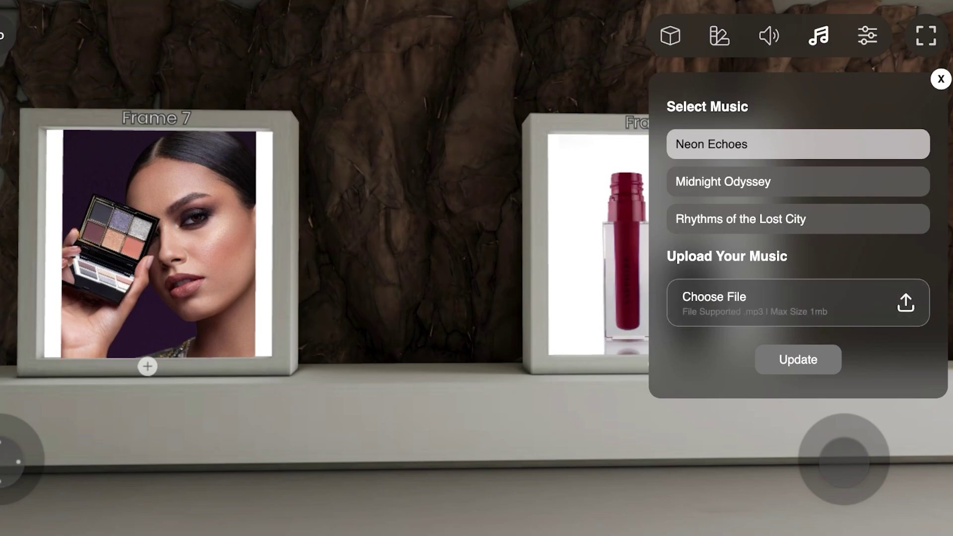
left_click(867, 35)
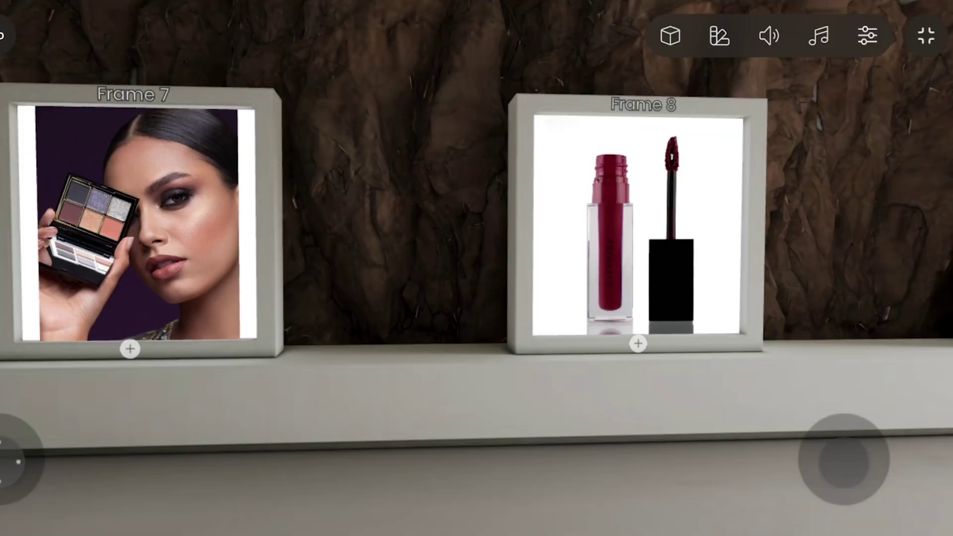
left_click(670, 35)
left_click_drag(377, 198, 615, 317)
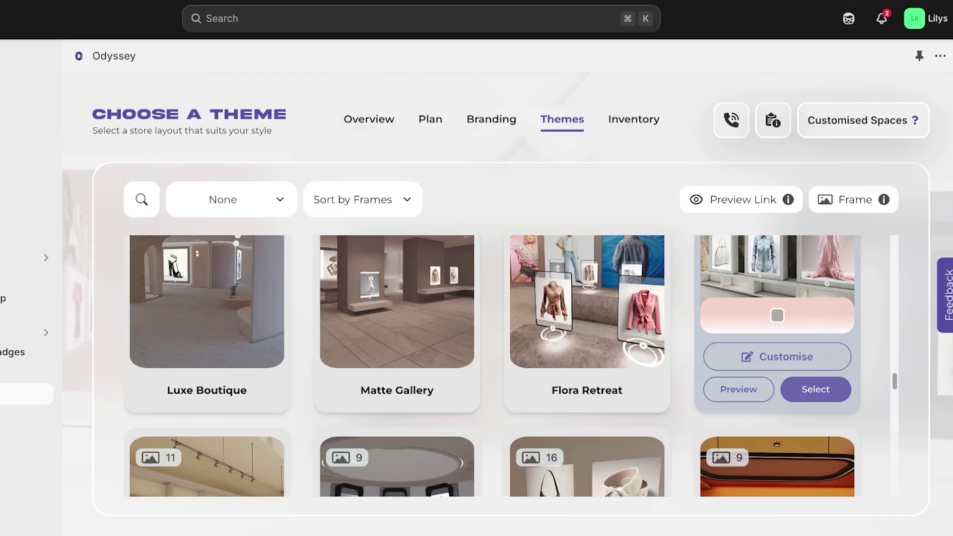
Select the Cliffside Serenity theme for the virtual store and review the Lilys storefront's home page.
left_click(815, 389)
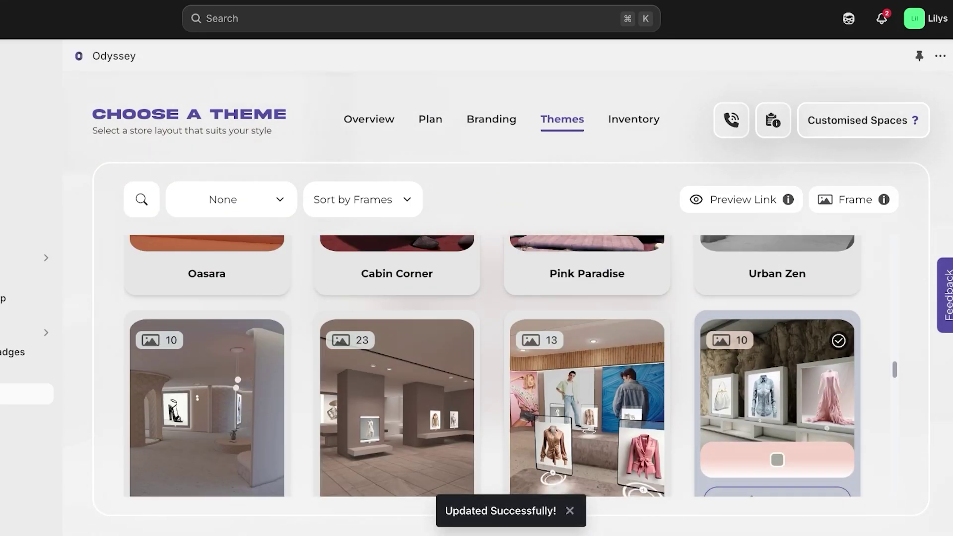
left_click(20, 373)
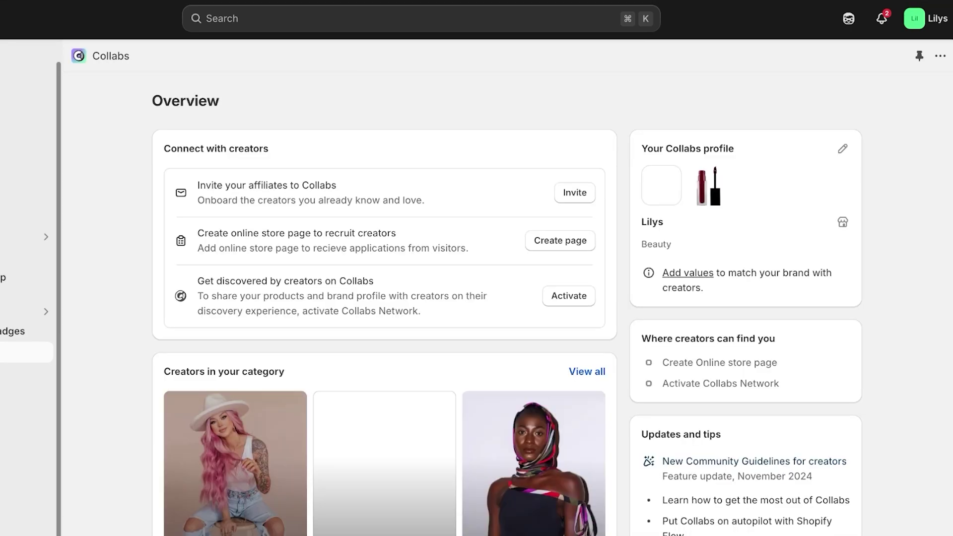
left_click(20, 484)
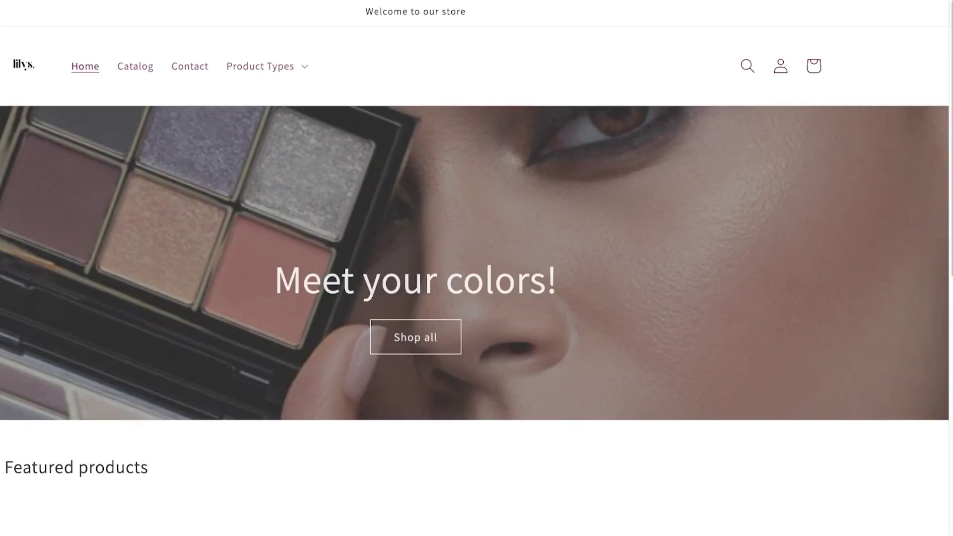
scroll(476, 268, "down", 8)
scroll(476, 267, "up", 8)
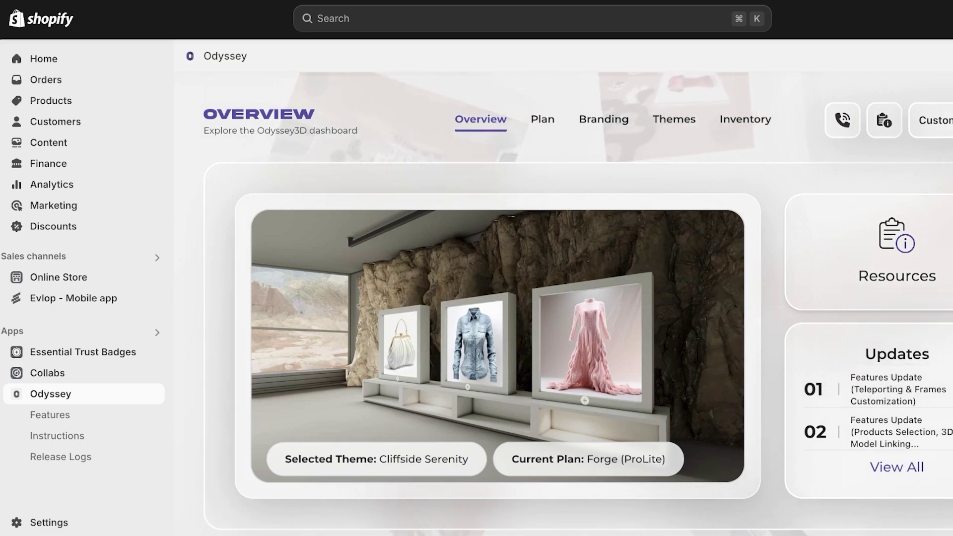
Examine the page templates available in the Dawn theme's editor and return to the Odyssey app.
left_click(59, 277)
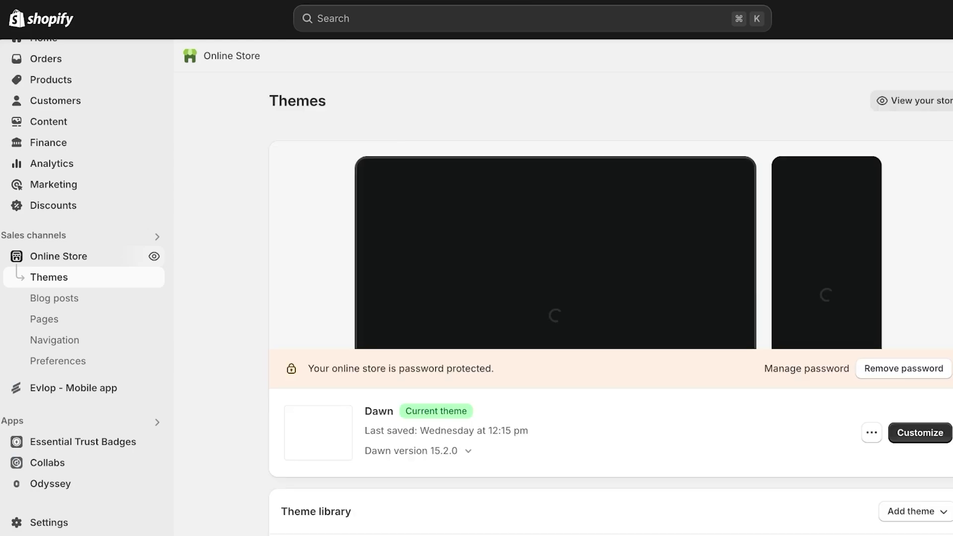
left_click(919, 432)
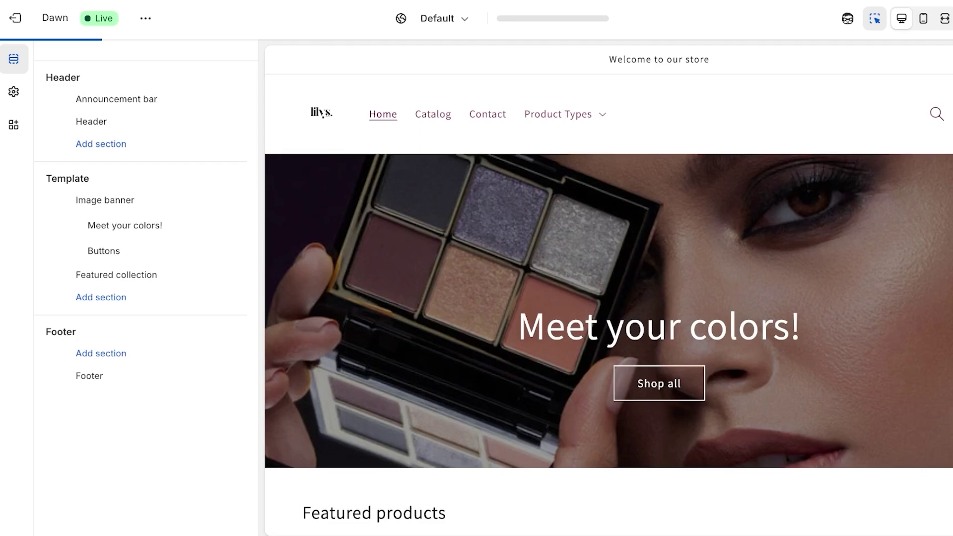
left_click(552, 18)
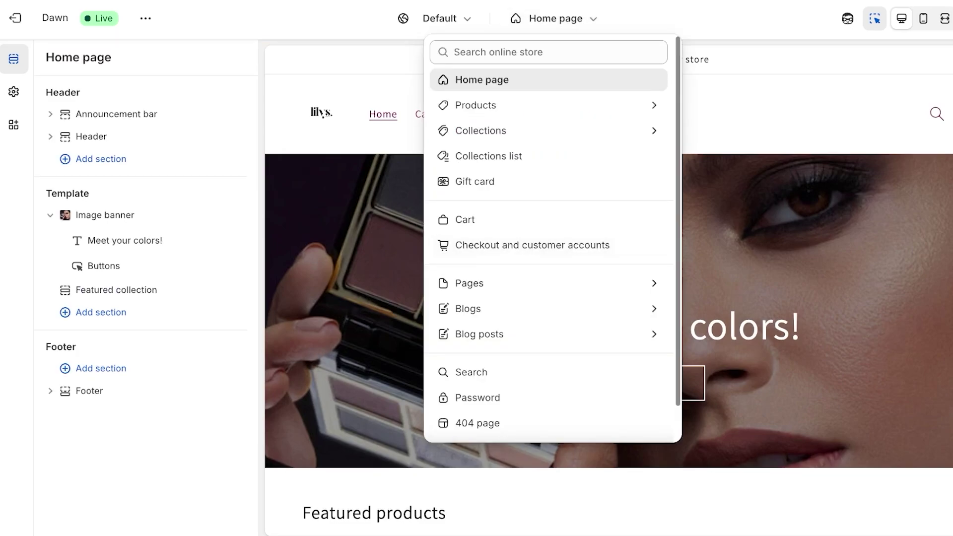
scroll(546, 227, "down", 1)
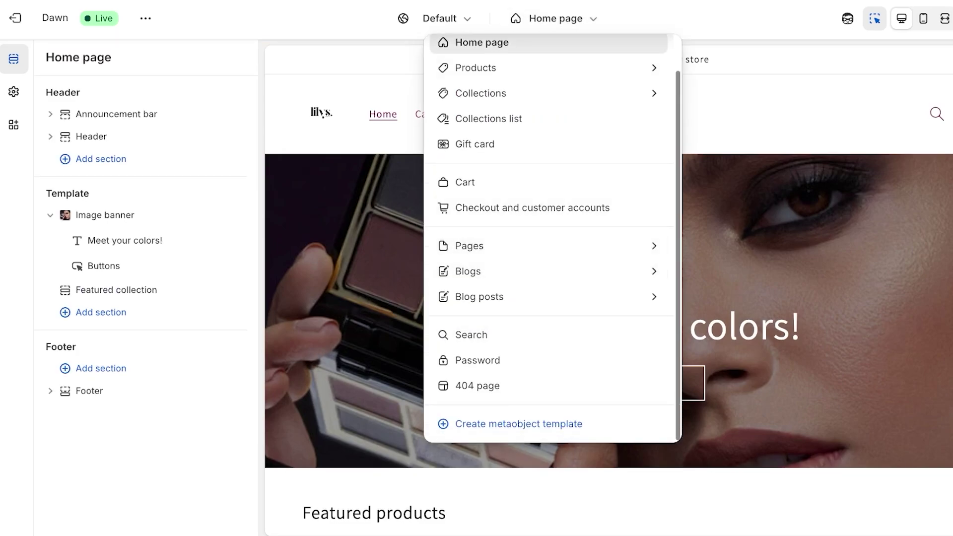
left_click(30, 17)
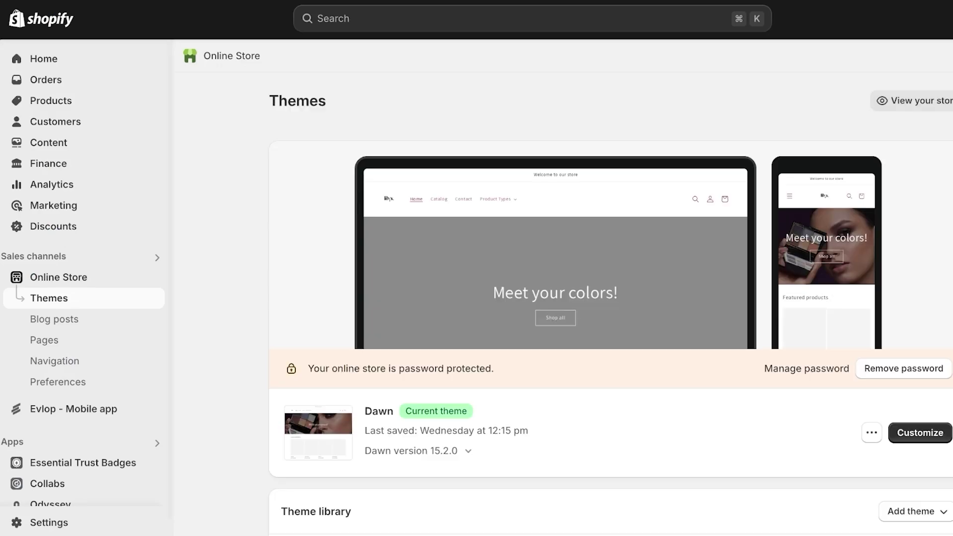
left_click(50, 503)
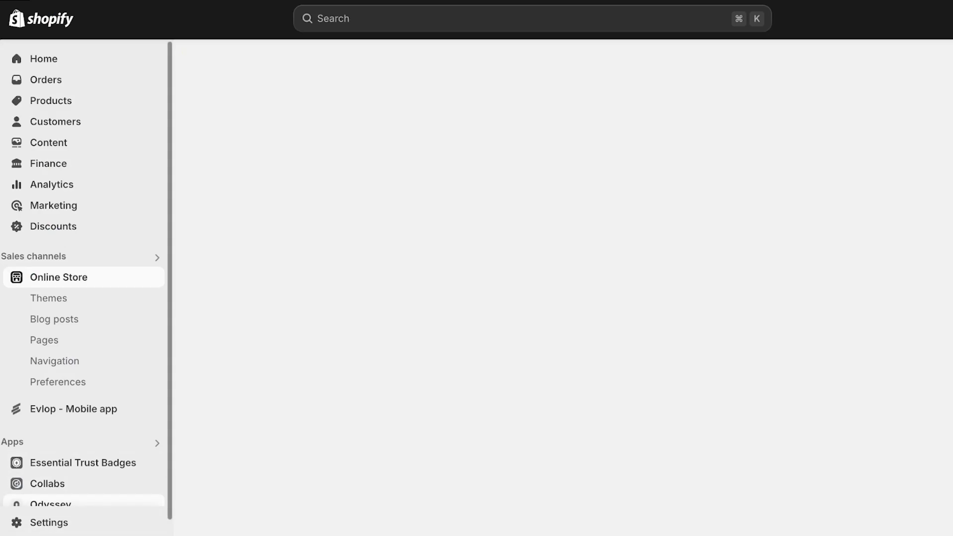